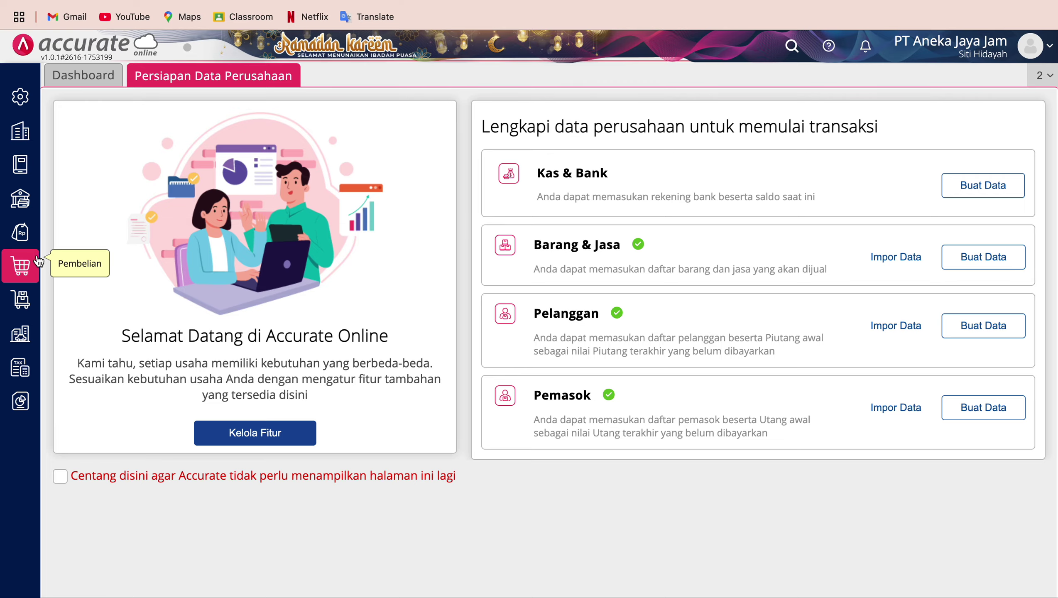
Open the existing PT Ordua sales quotation dated 21/01/2021 and process it into a sales order (Pesanan)
click(21, 232)
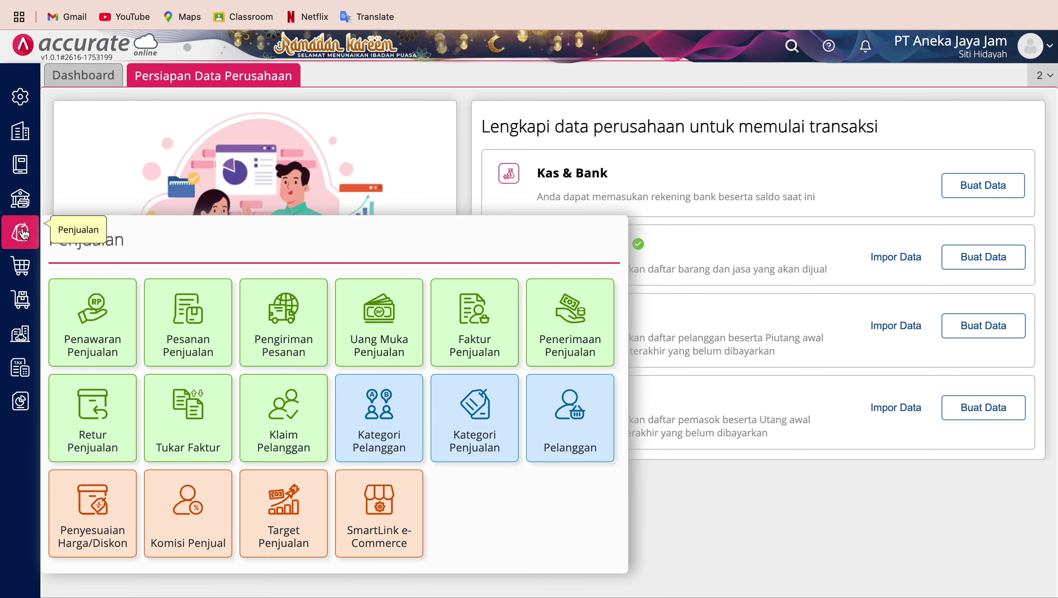
click(102, 321)
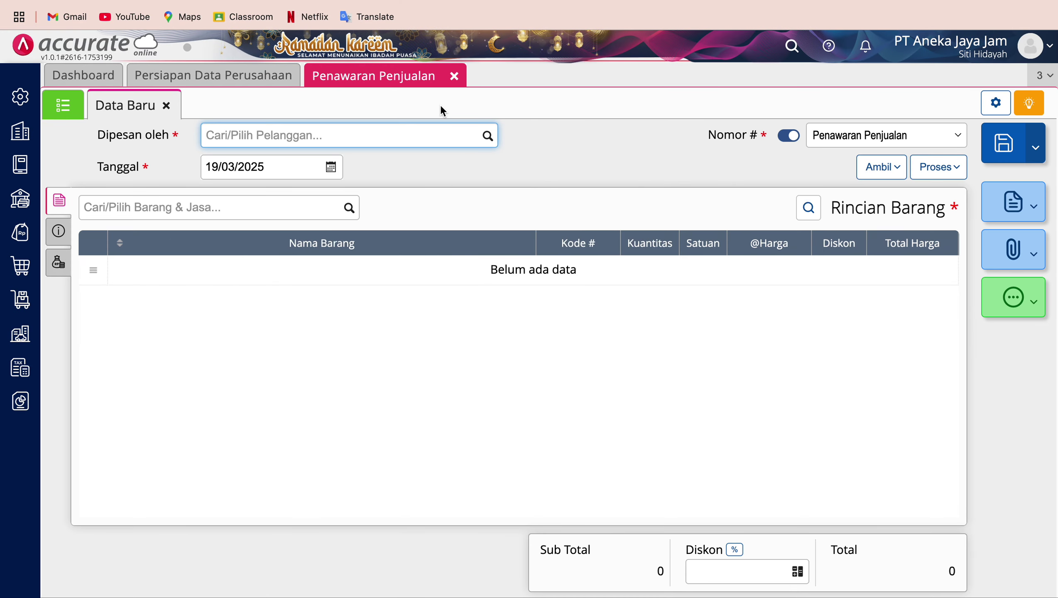
click(62, 110)
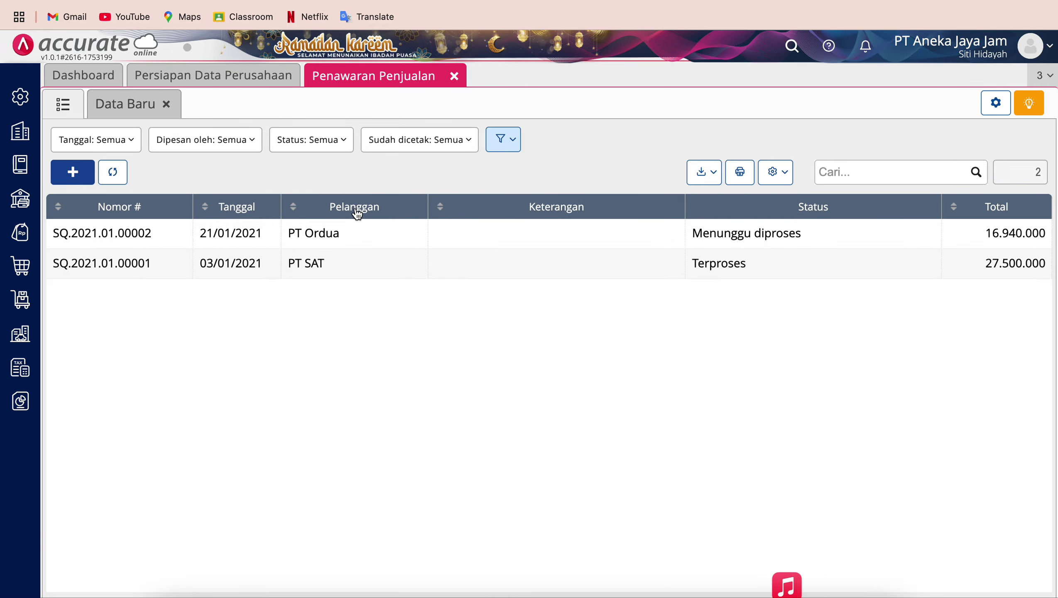
click(371, 241)
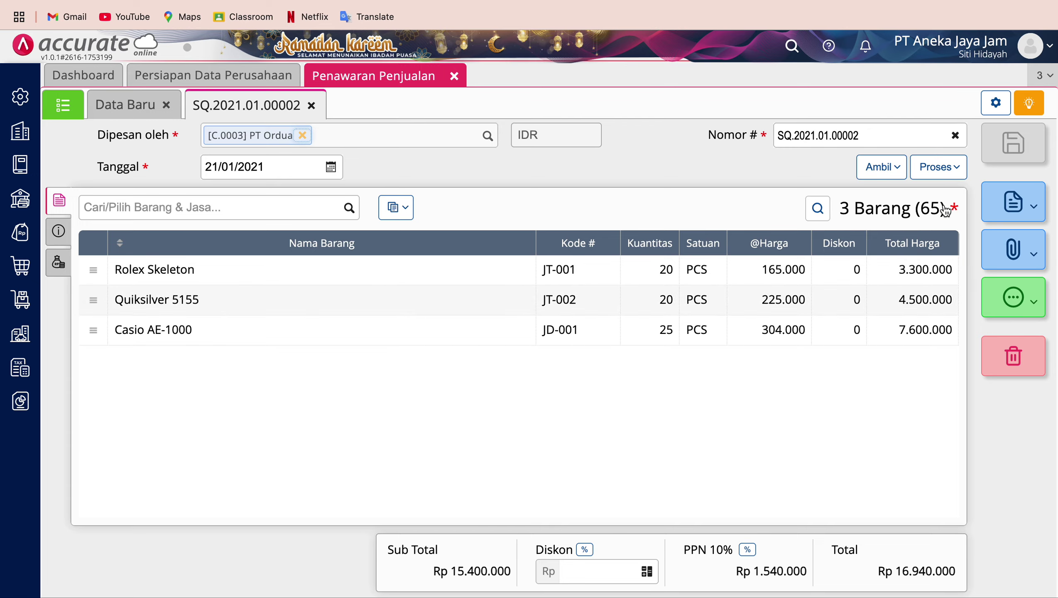
click(952, 176)
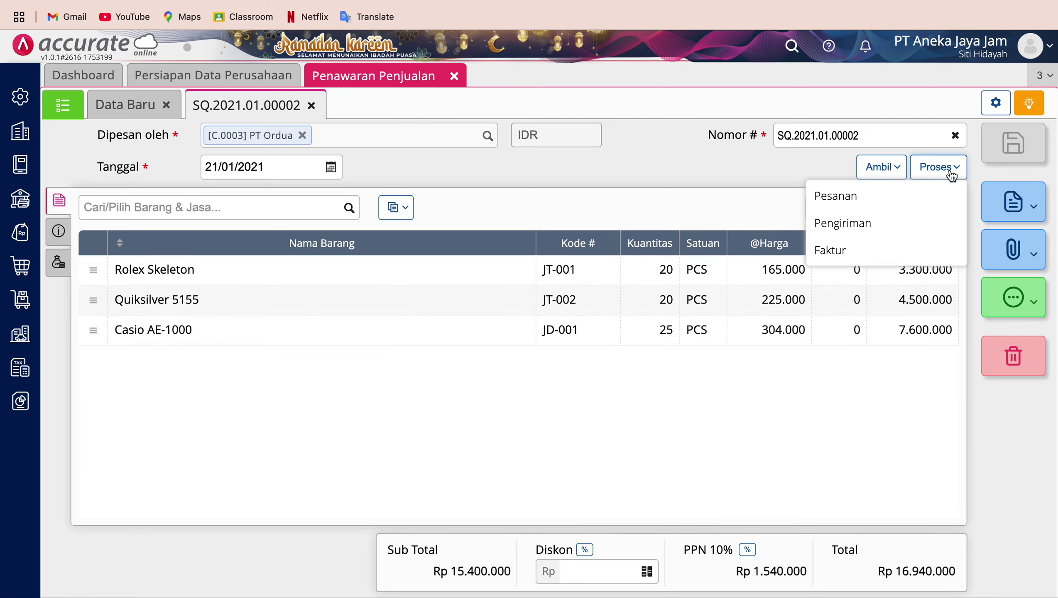
click(873, 200)
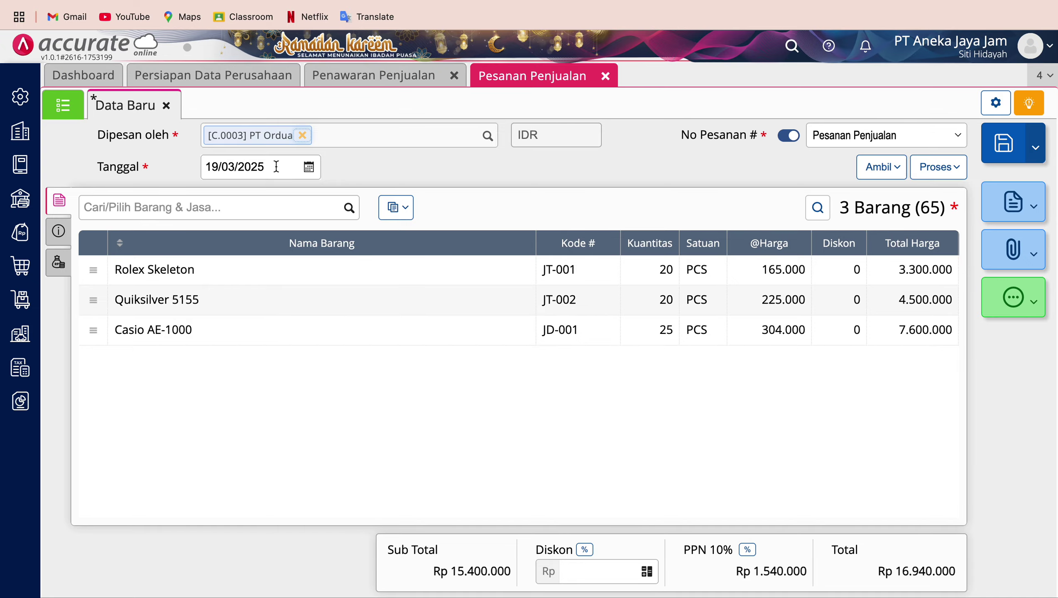
Set the new sales order's date to 22/01/2021, as given on the exercise slide
click(276, 166)
key(ctrl+Left)
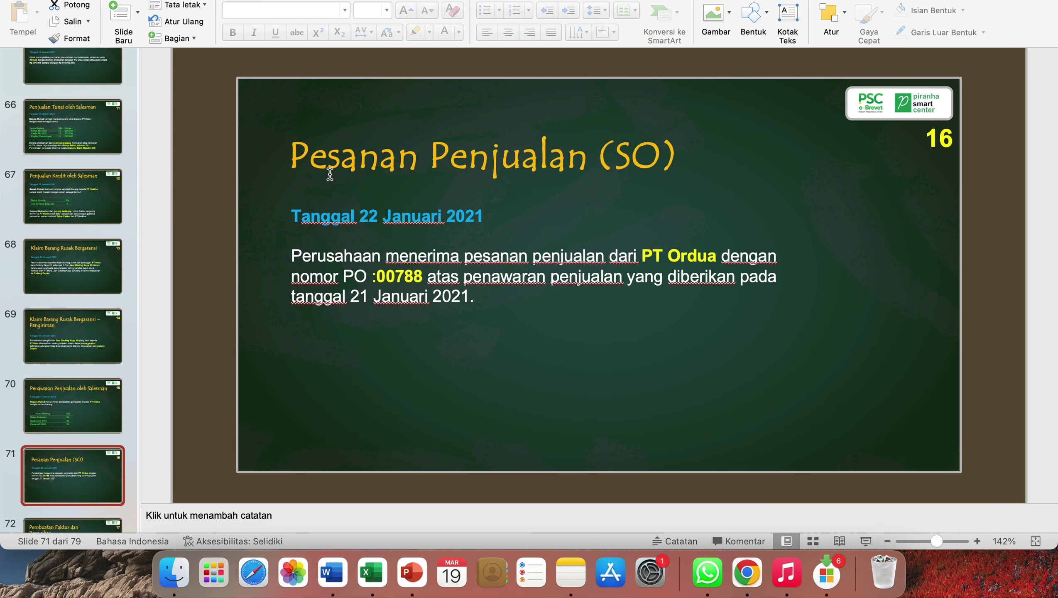
key(ctrl+Right)
text(22/01/2021)
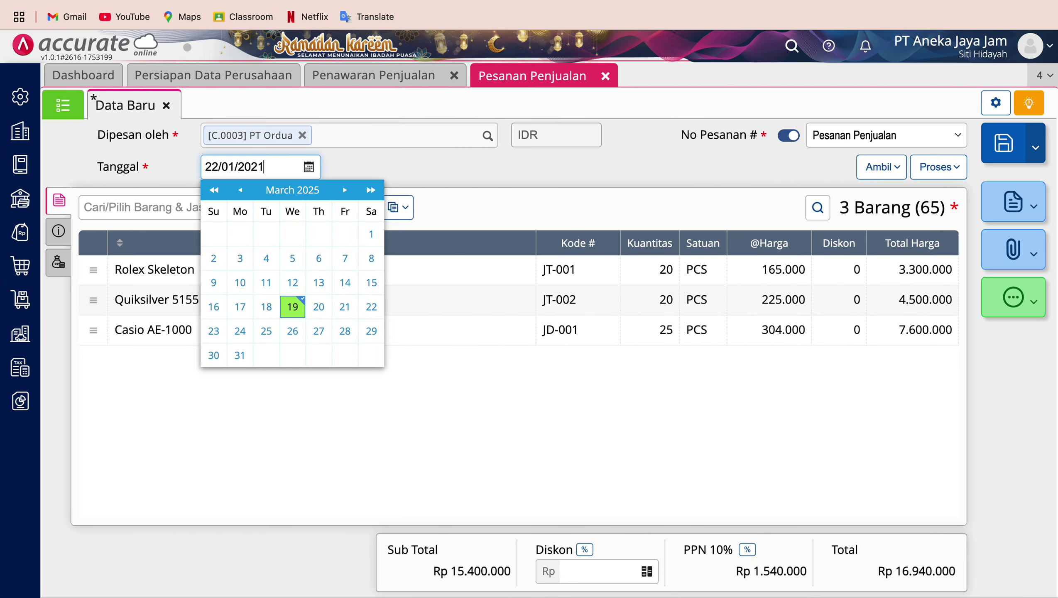
key(Return)
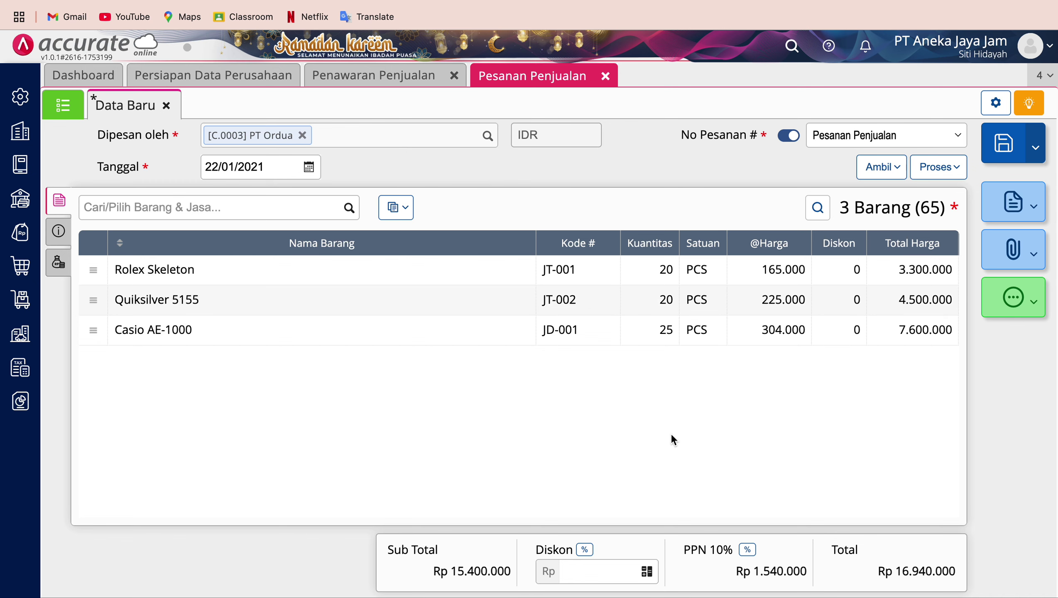
Save the PT Ordua sales order and close the sales order and quotation forms
click(1015, 153)
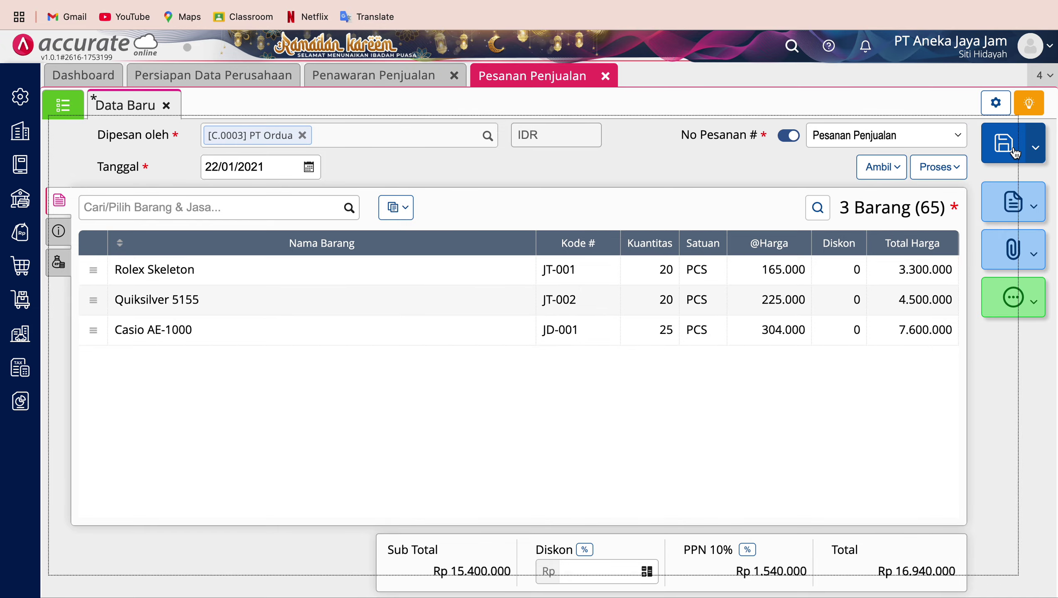
click(605, 76)
click(454, 76)
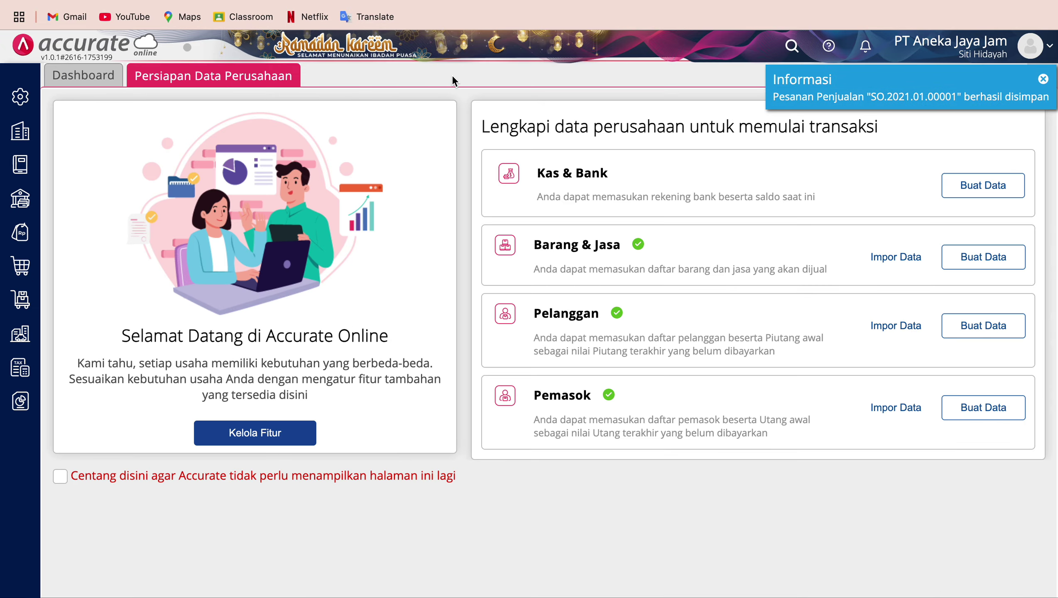
Switch to the PowerPoint exercise, read the next slide's invoicing and billing task, and return to Accurate Online
key(super+Tab)
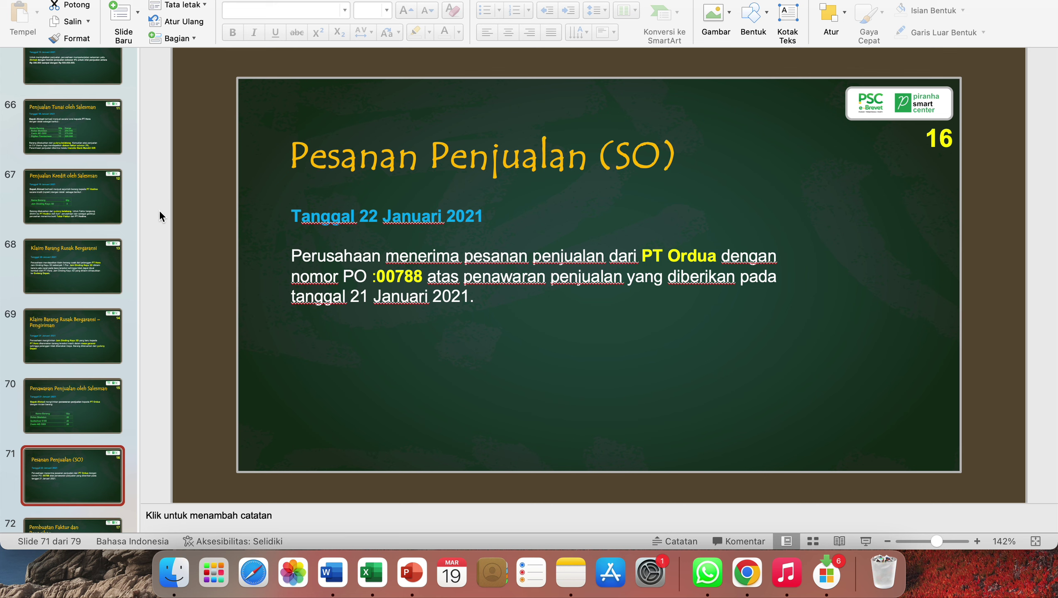
key(Down)
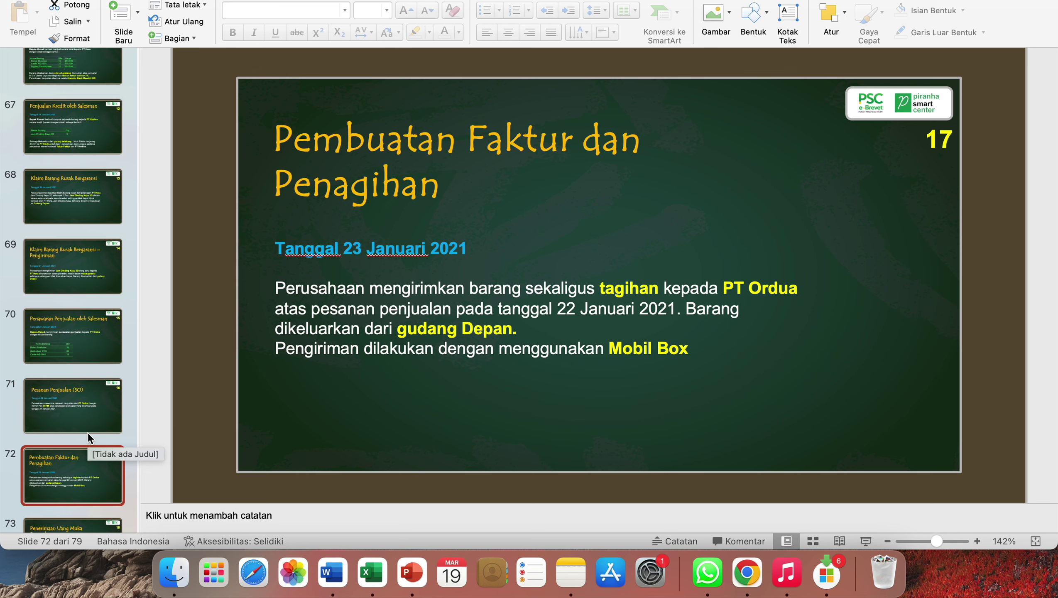
key(super+Tab)
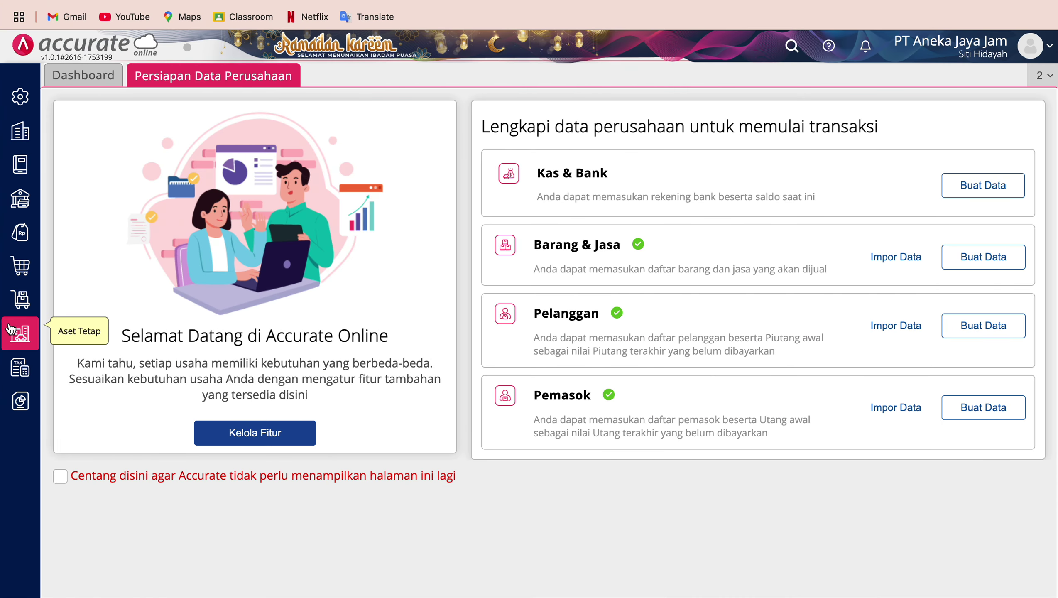
click(19, 234)
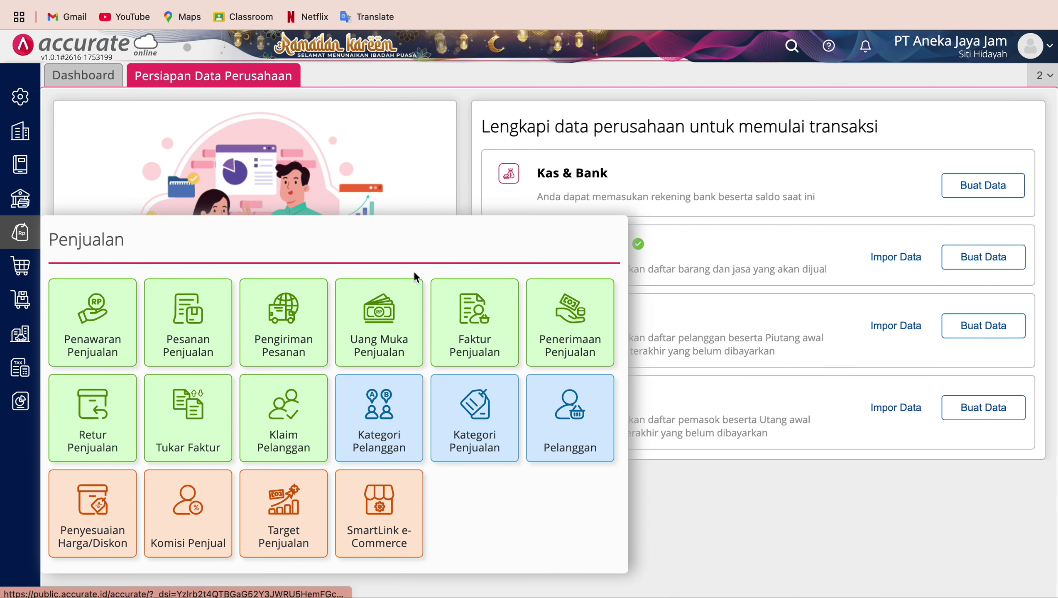
click(475, 326)
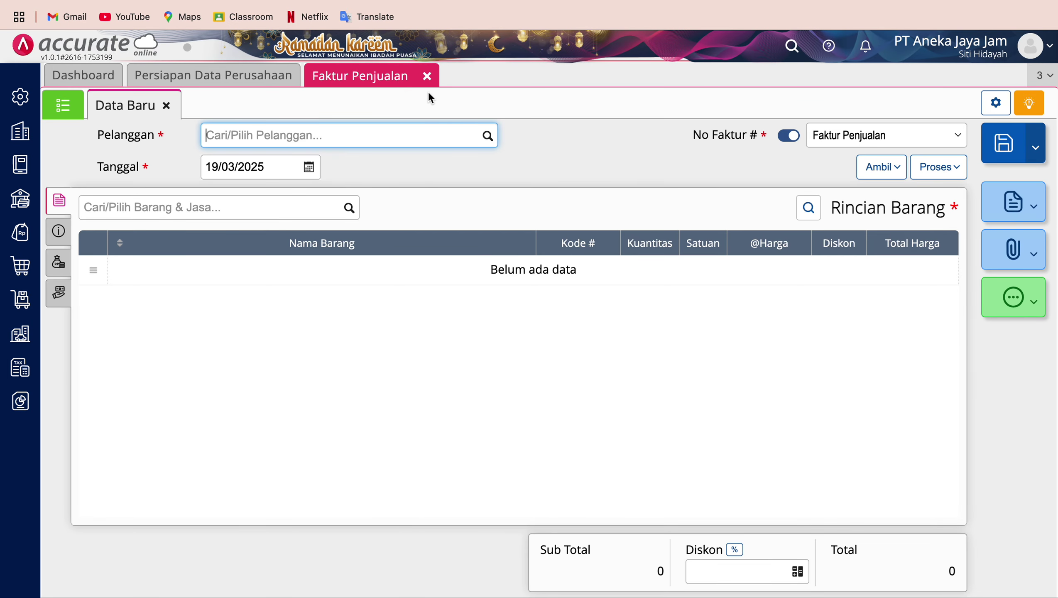
click(426, 77)
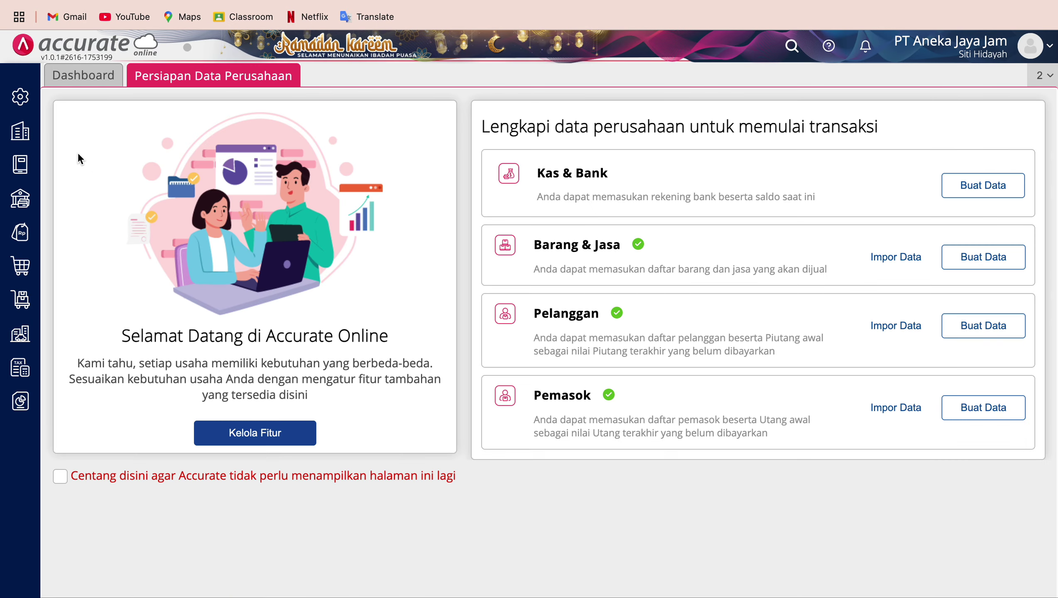
Open the PT Ordua sales order dated 22/01/2021 from the order list and process it into a sales invoice (Faktur)
click(23, 233)
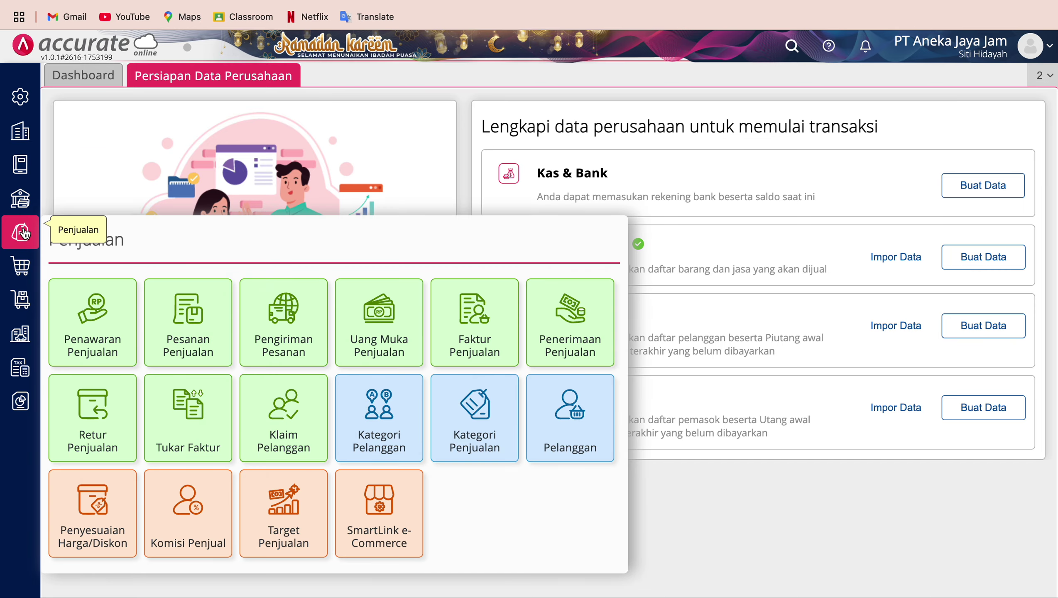
click(193, 331)
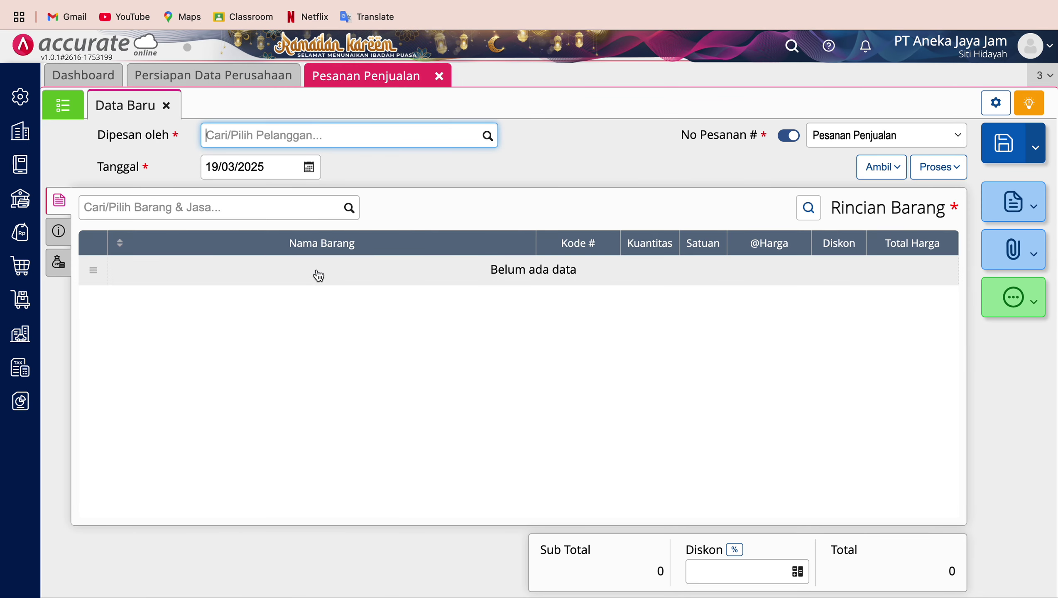
click(64, 106)
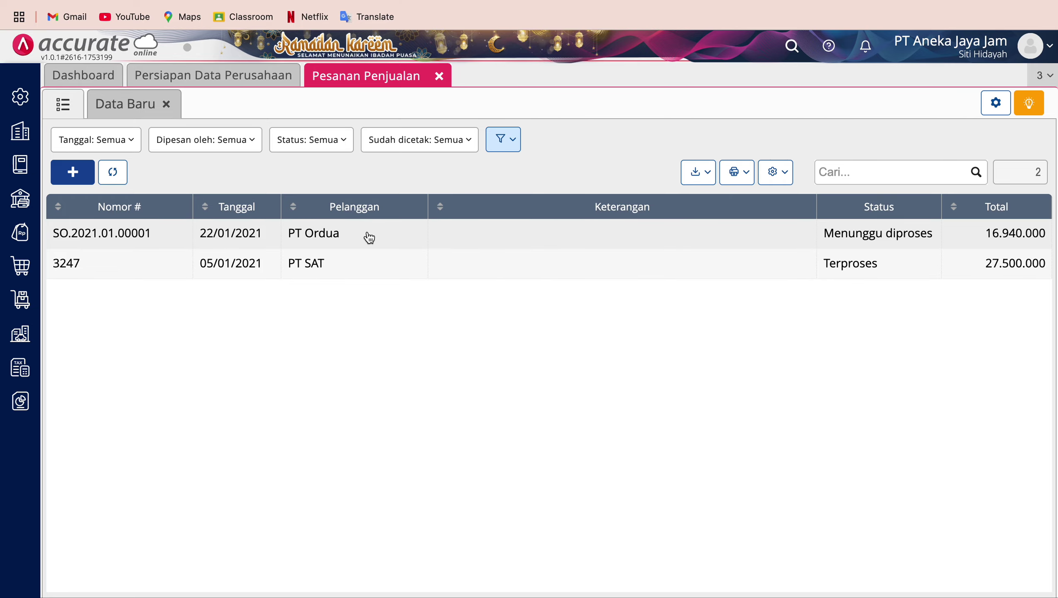
click(346, 242)
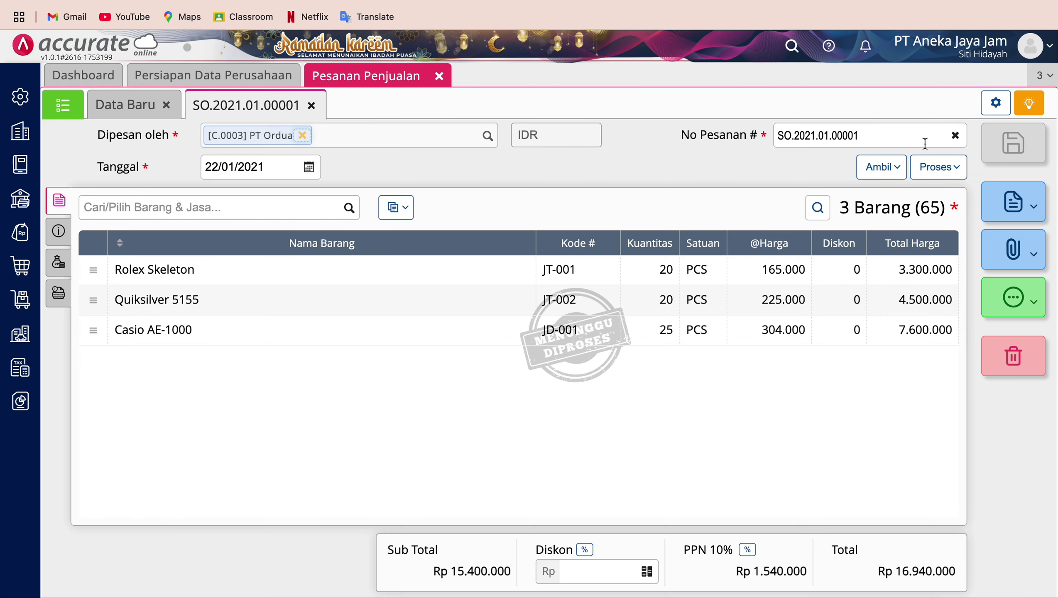
click(957, 175)
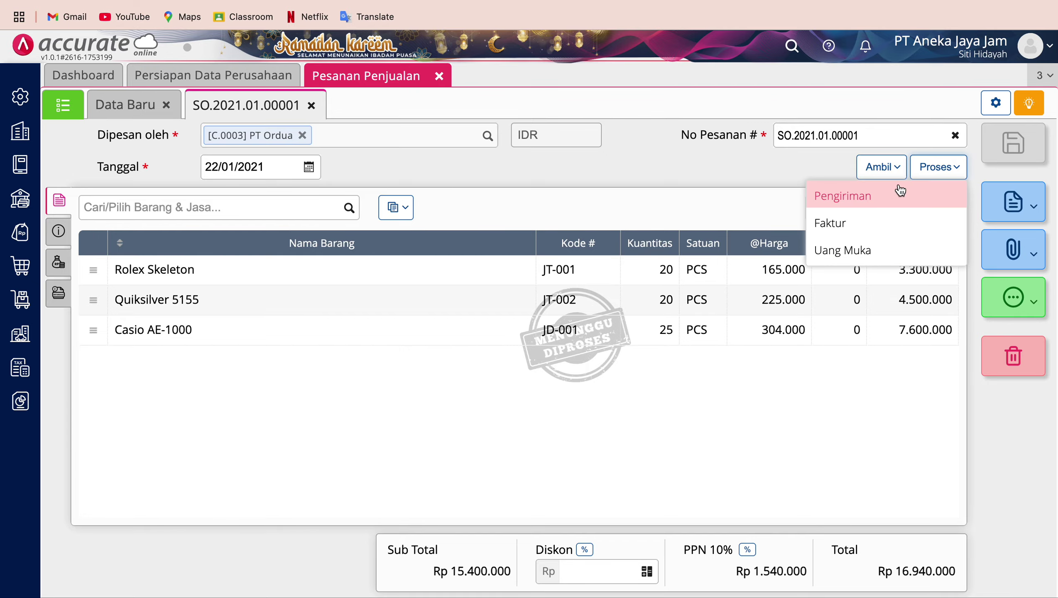
click(853, 230)
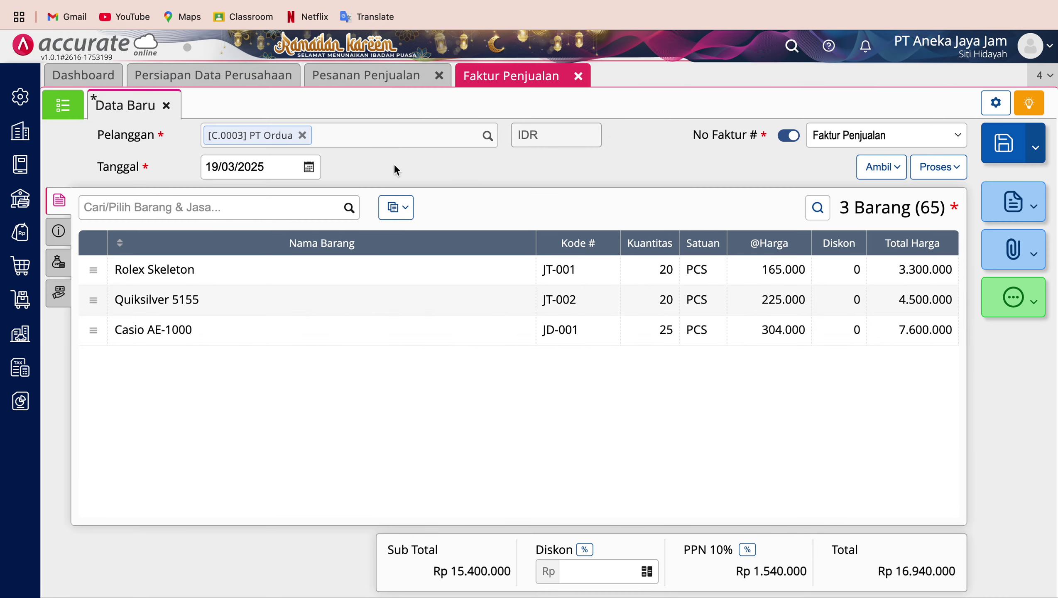
Set the sales invoice's date to 23/01/2021
click(274, 169)
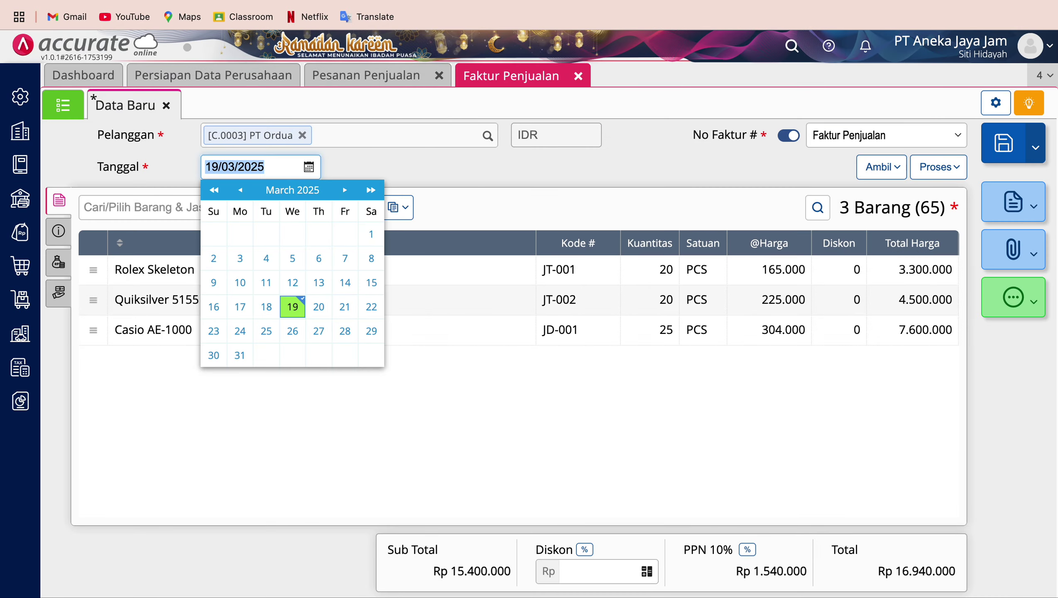
key(super+Tab)
key(ctrl+Right)
text(23/0)
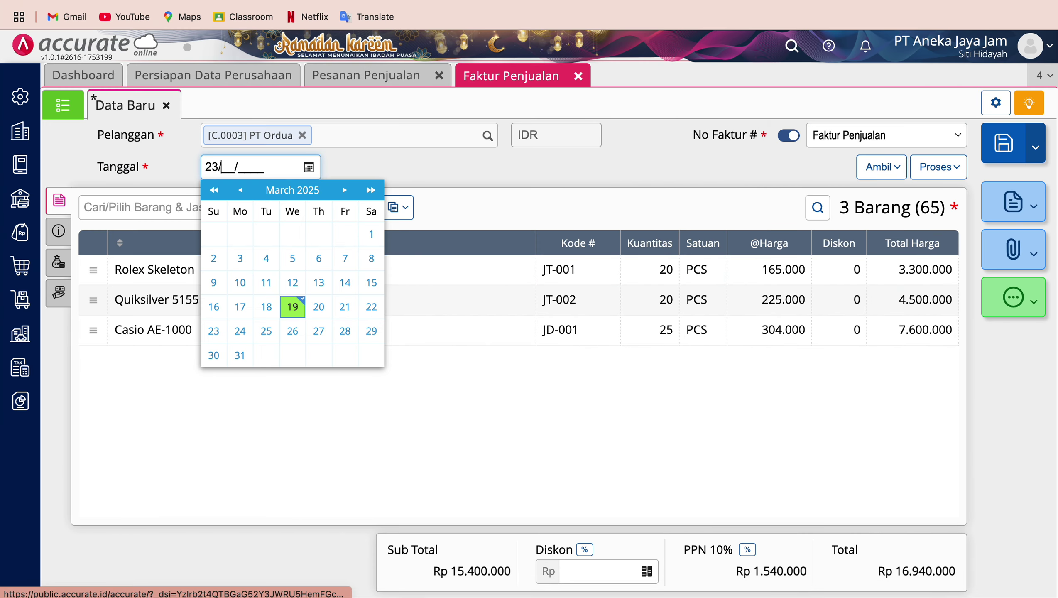
text(1/2021)
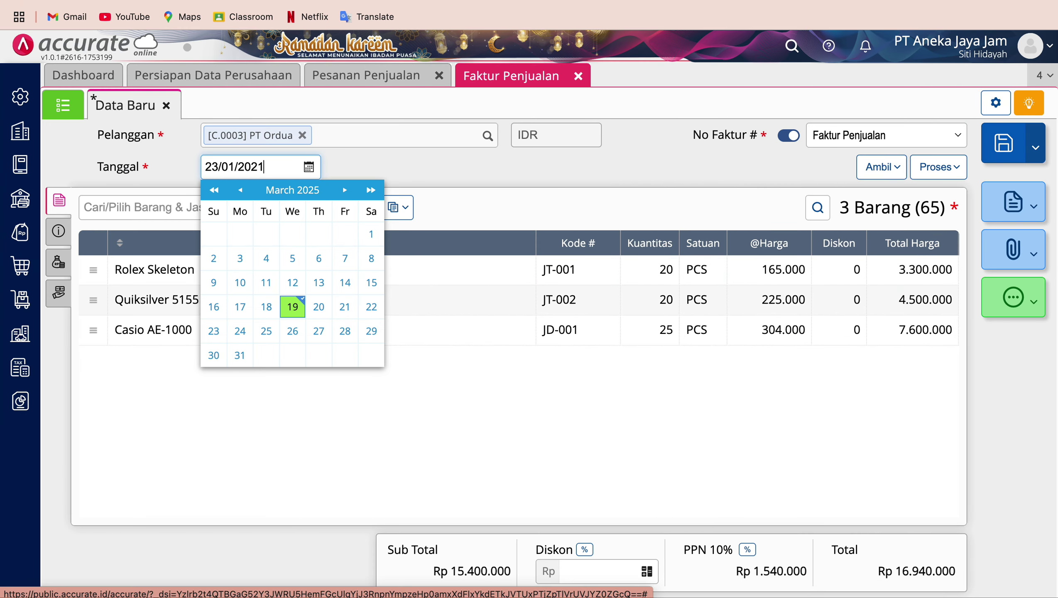
click(525, 170)
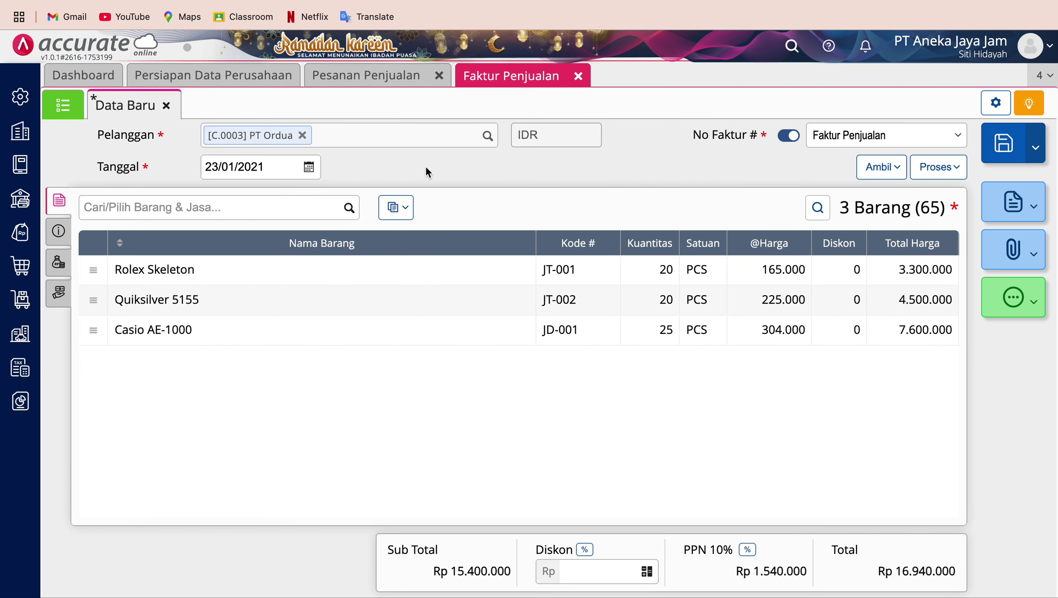
Check the warehouse on the exercise slide and change the warehouse of all invoice items to Depan
key(ctrl+Left)
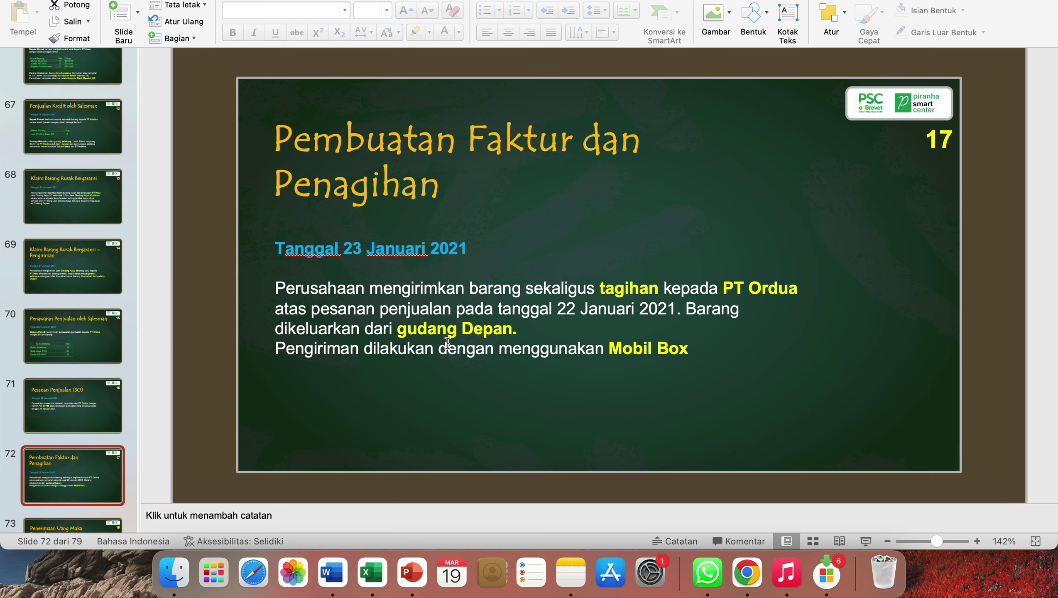
key(ctrl+Right)
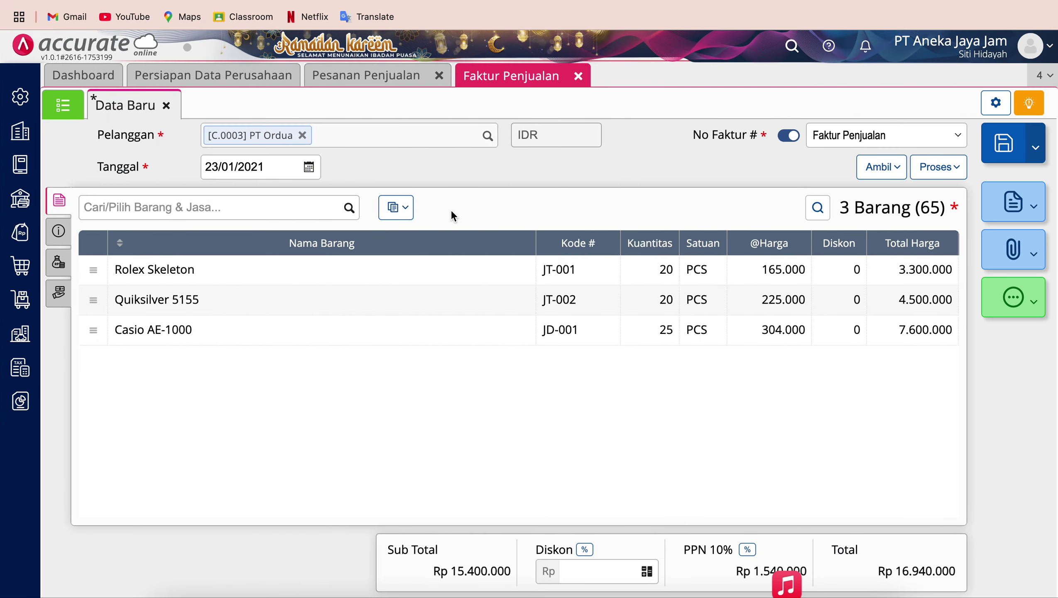
click(401, 210)
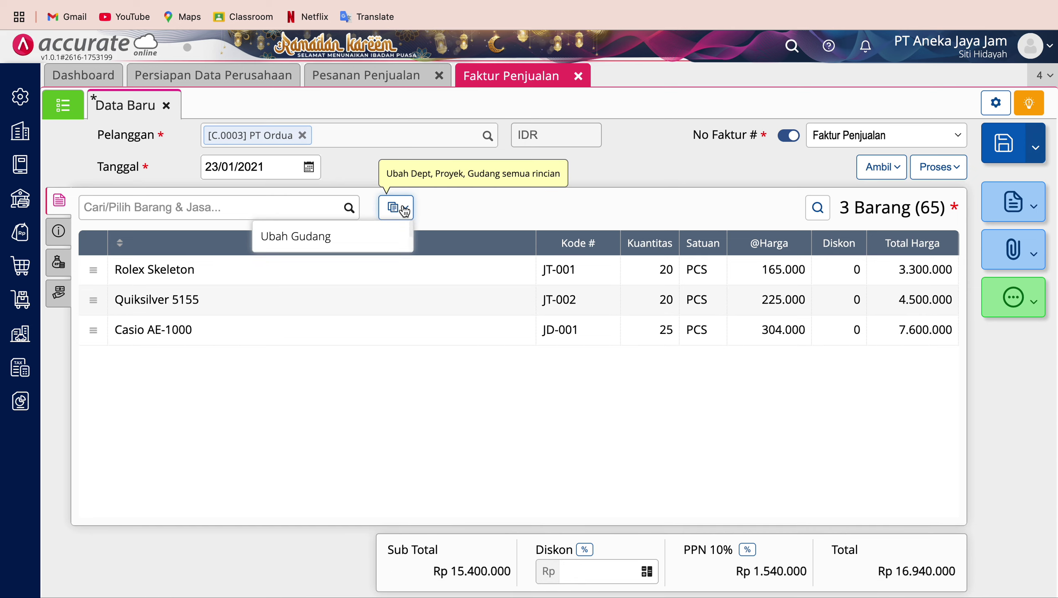
click(358, 241)
text(de)
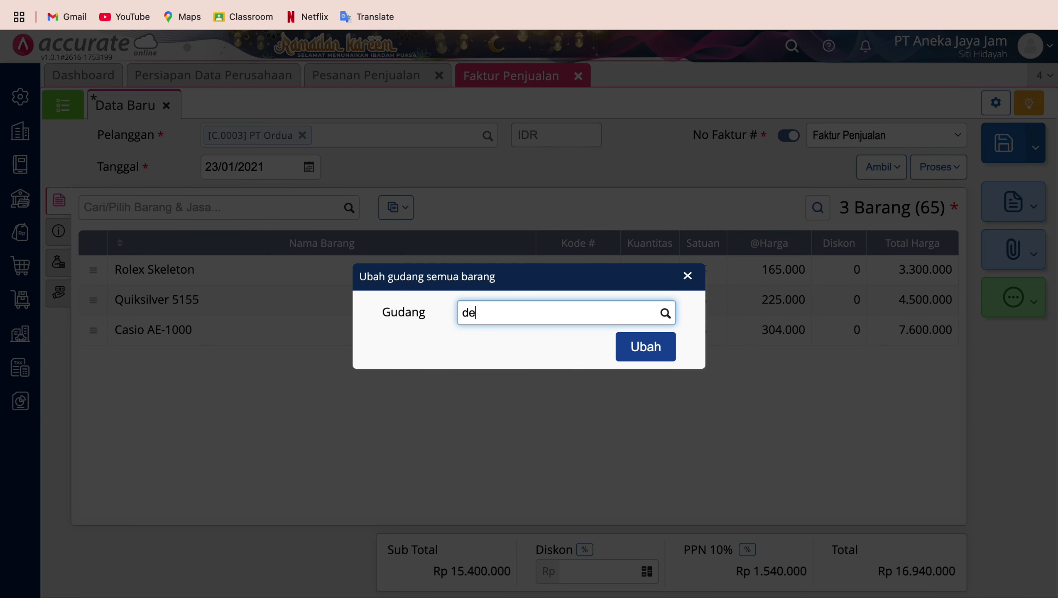
click(590, 334)
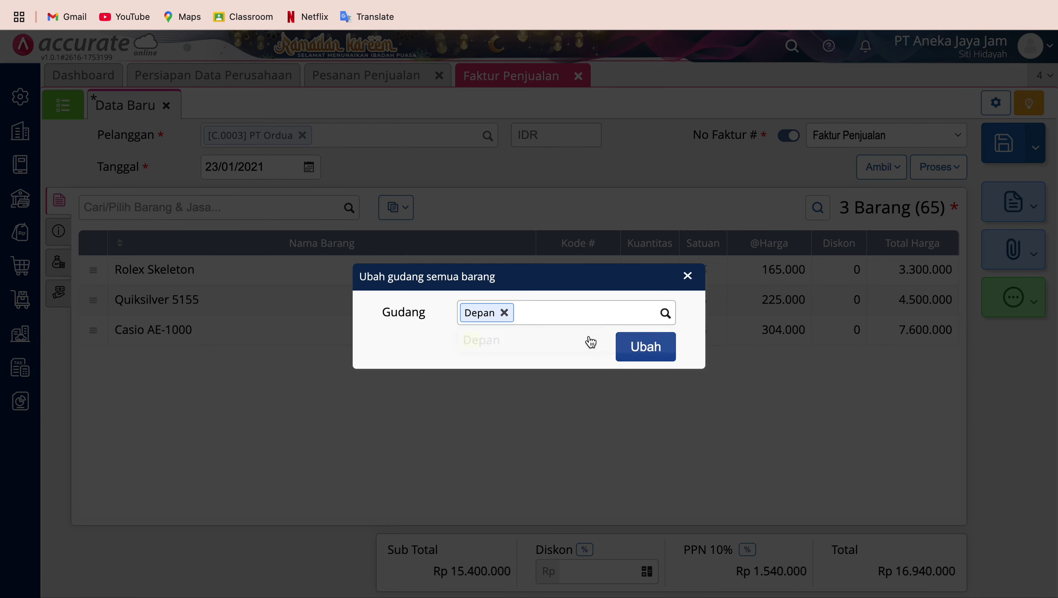
click(632, 345)
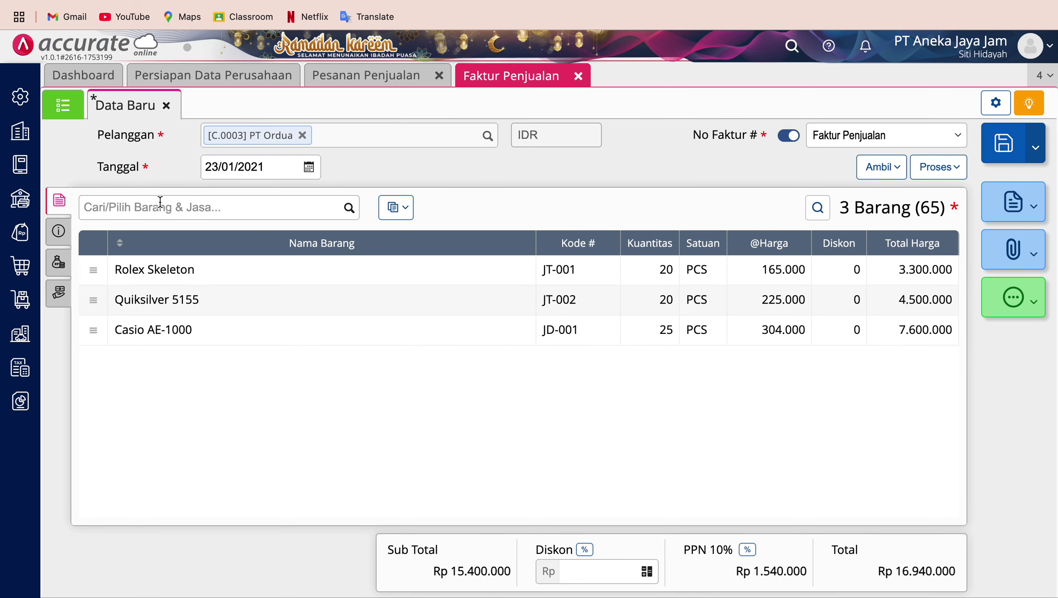
Check the delivery method on the exercise slide and set the invoice's shipping method (Pengiriman) to Mobil box
click(59, 232)
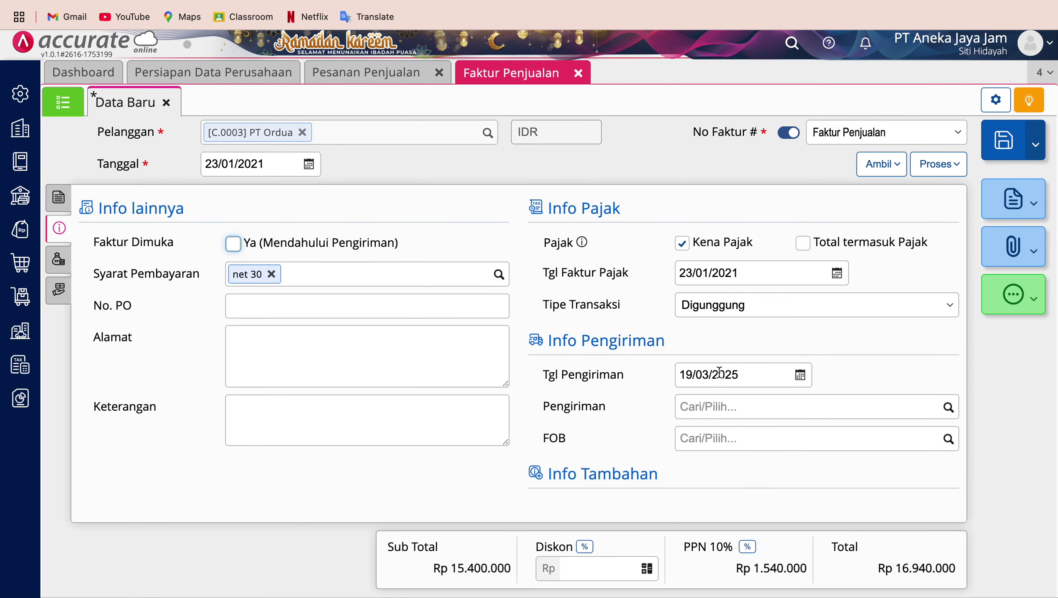
key(ctrl+Left)
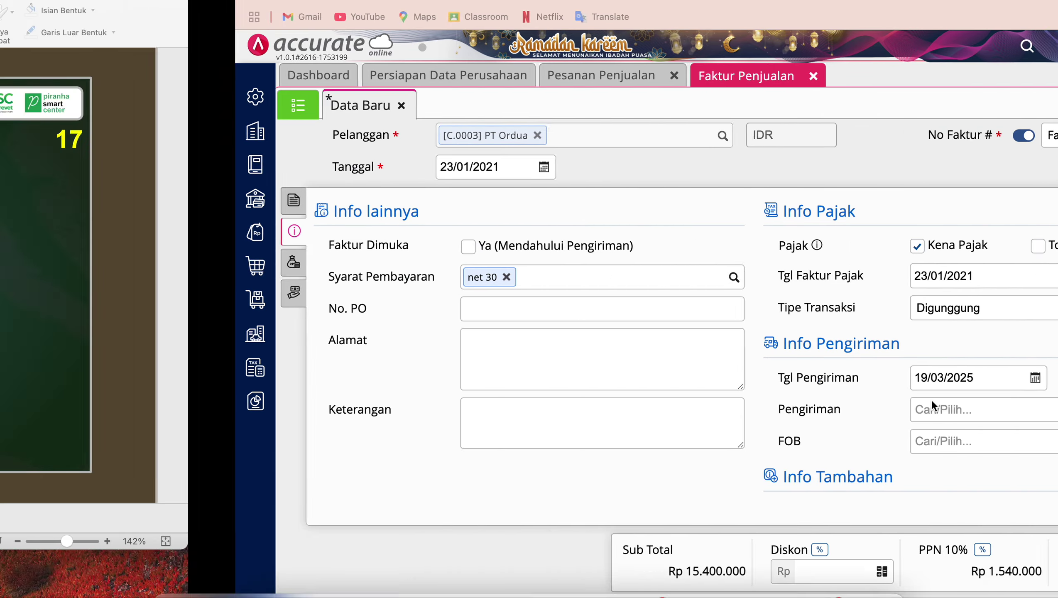
key(ctrl+Right)
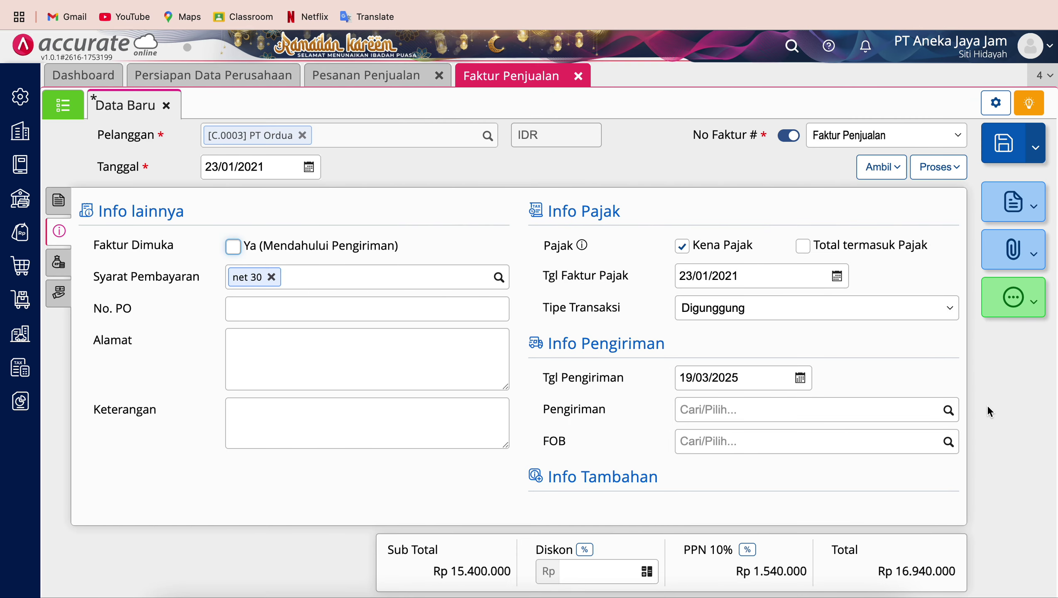
click(947, 410)
click(806, 437)
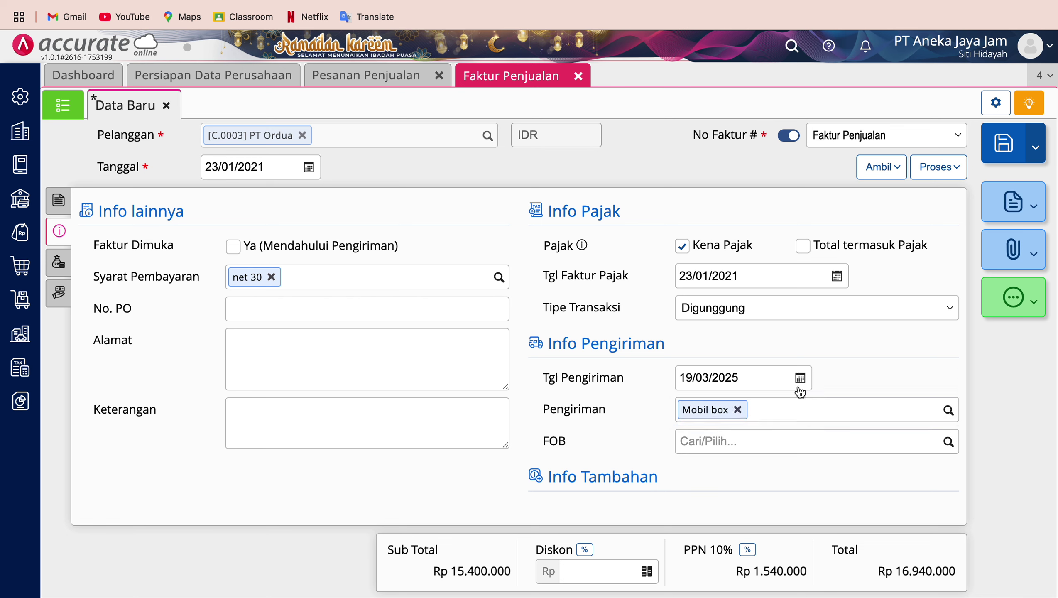
Check the date on the exercise slide and set the invoice's delivery date (Tgl Pengiriman) to 23/01/2021
key(ctrl+Left)
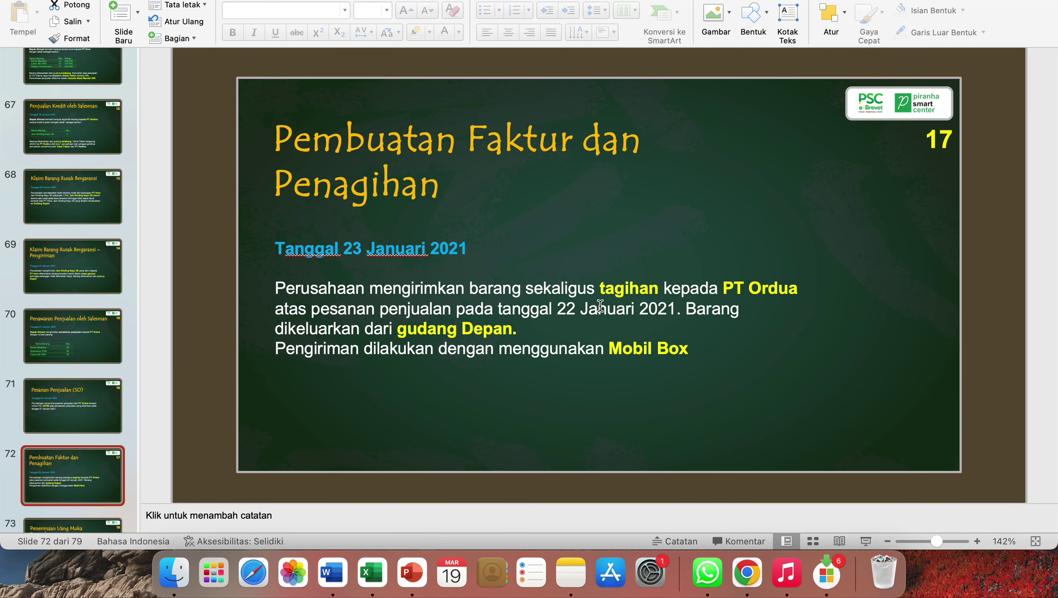
key(ctrl+Right)
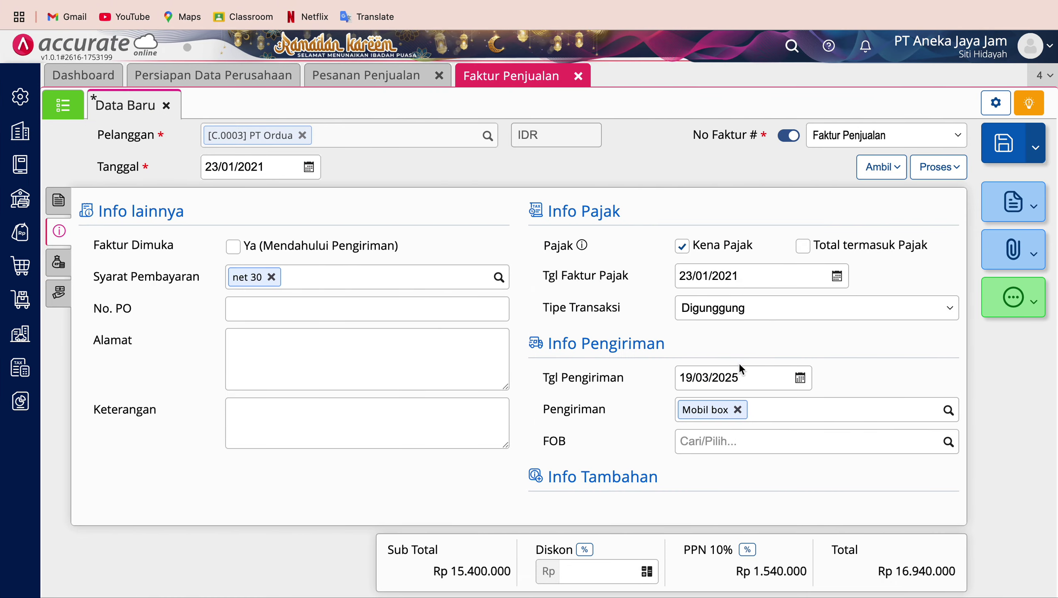
click(745, 375)
text(23/01/20)
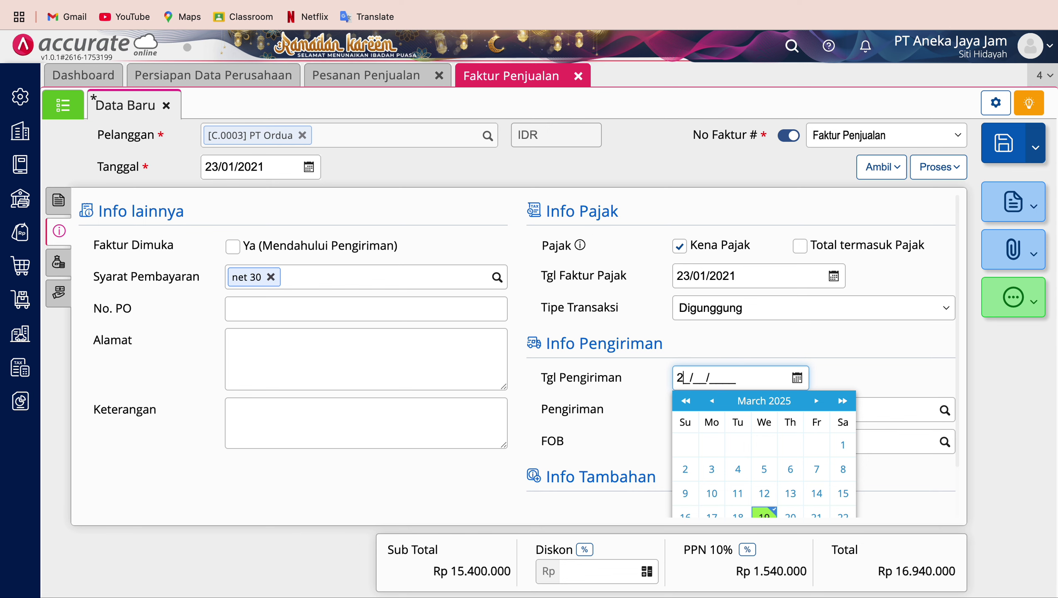
text(21)
click(144, 187)
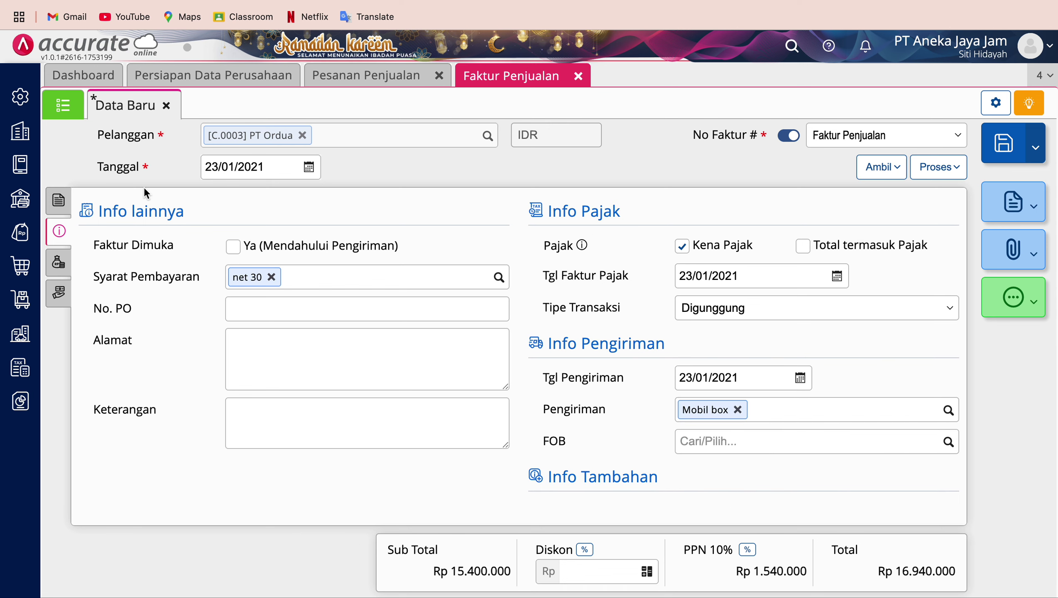
Review the invoice's other costs, e-payment section and item details, and save the PT Ordua sales invoice
click(59, 262)
click(64, 294)
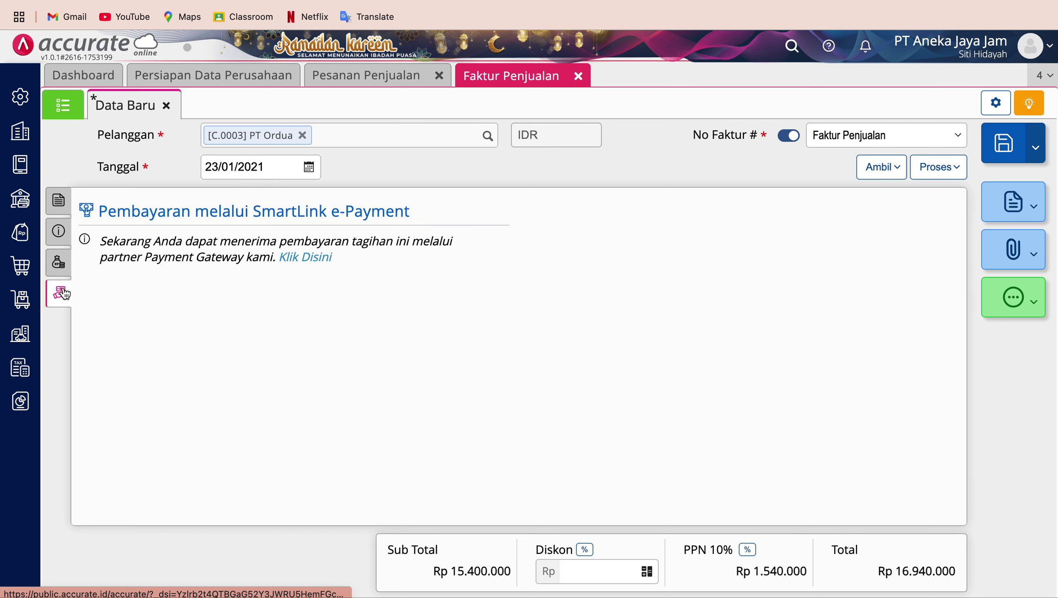
click(58, 262)
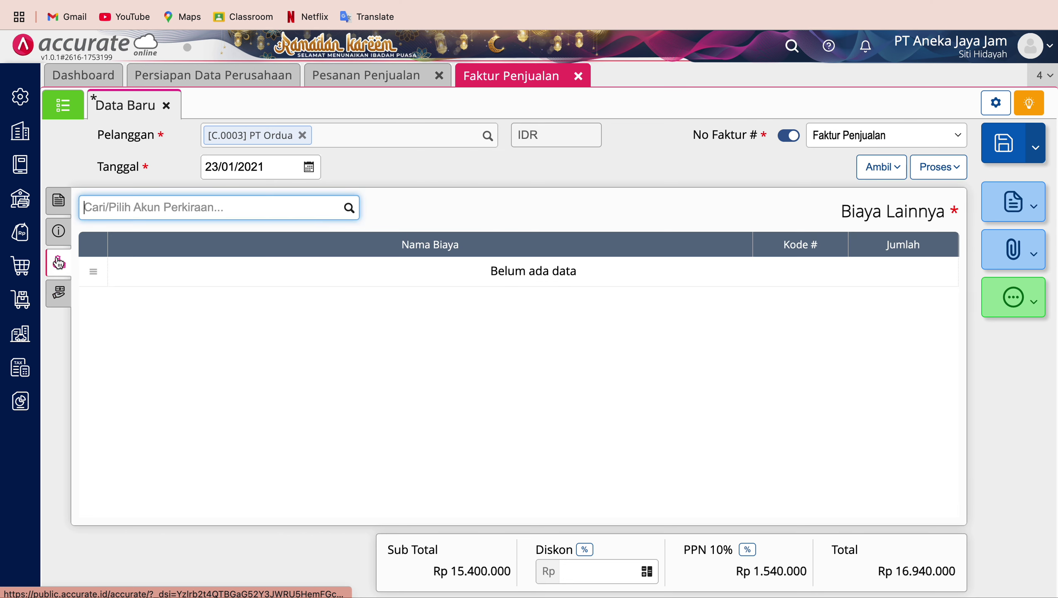
click(57, 205)
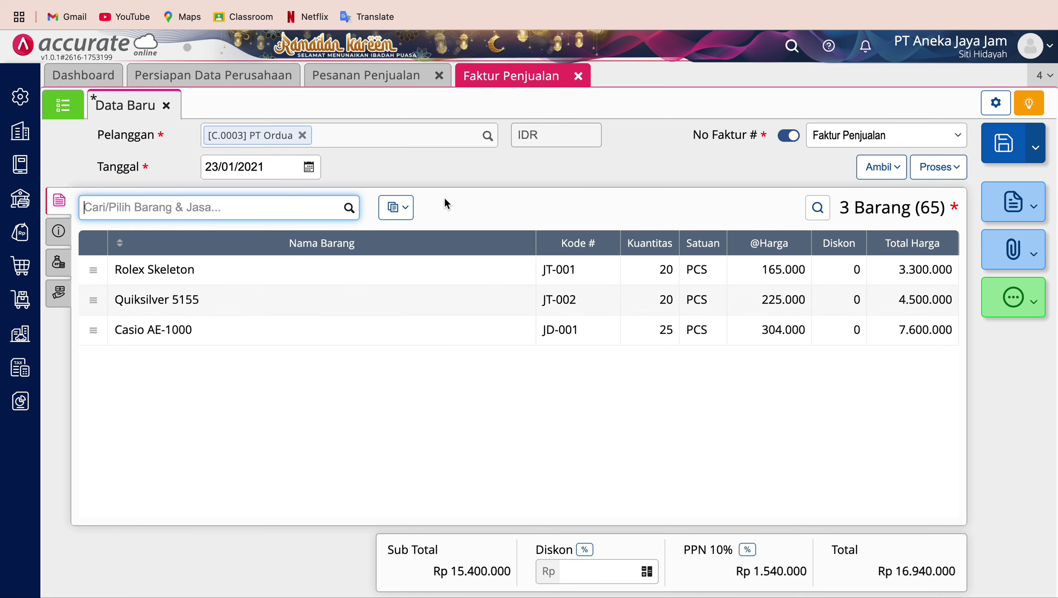
click(995, 153)
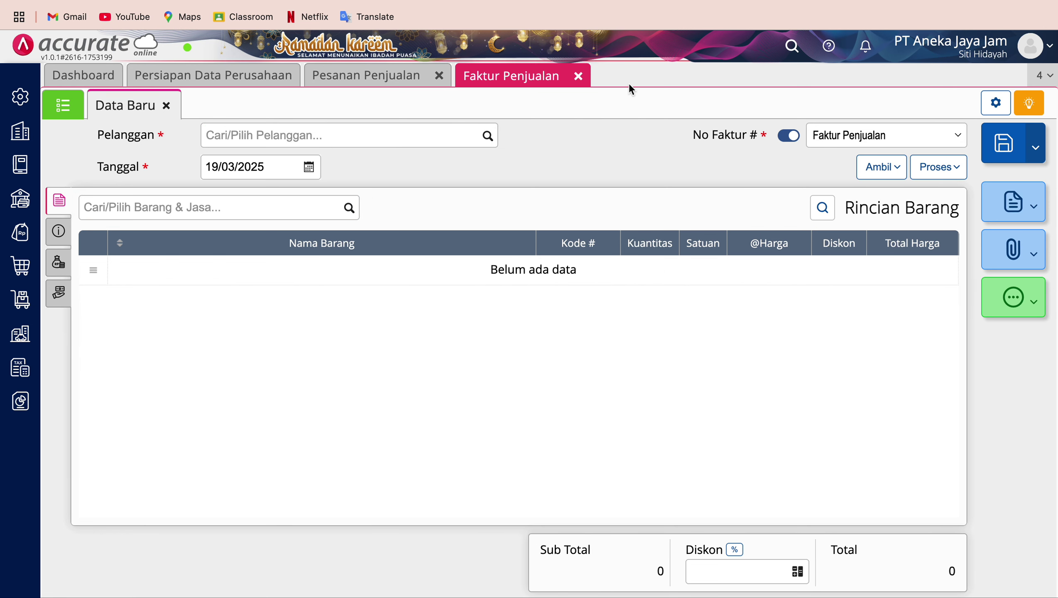
Close Faktur Penjualan and Pesanan Penjualan, and switch to PowerPoint to read the next slide, Penerimaan Uang Muka Penjualan
click(578, 76)
click(438, 76)
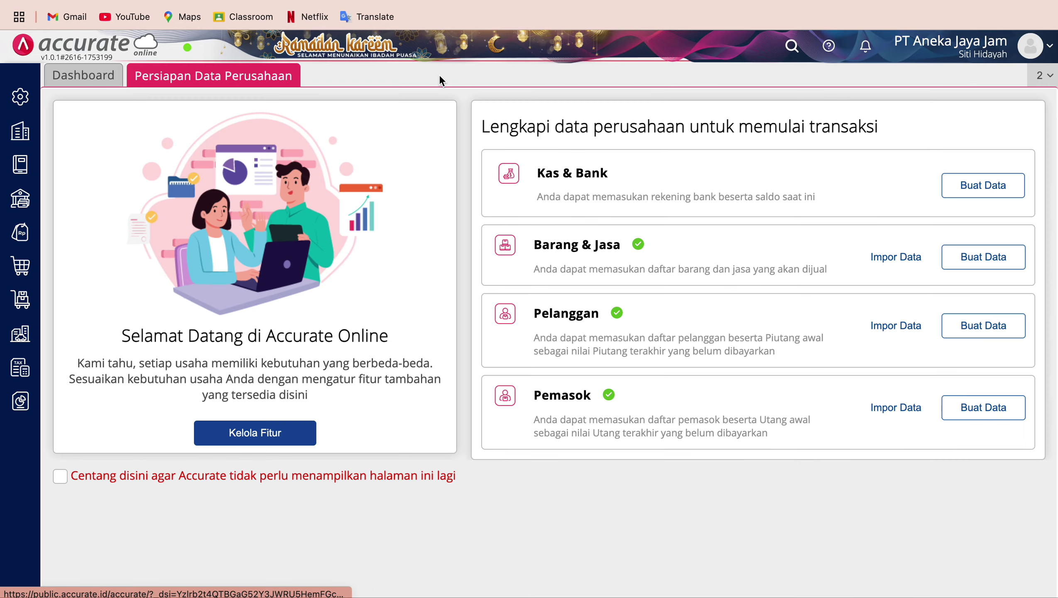
key(super+Tab)
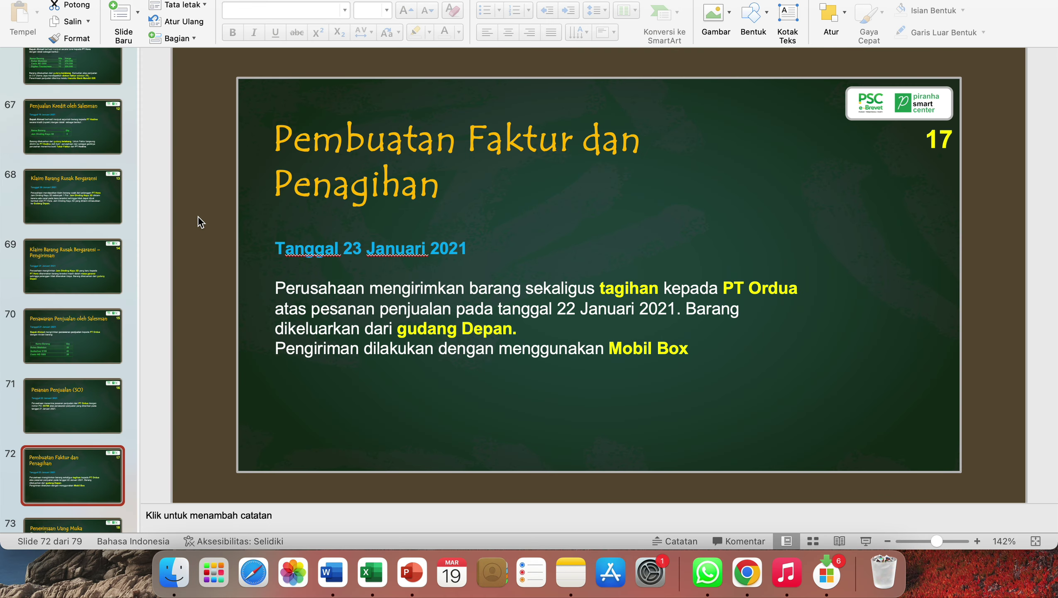
key(Down)
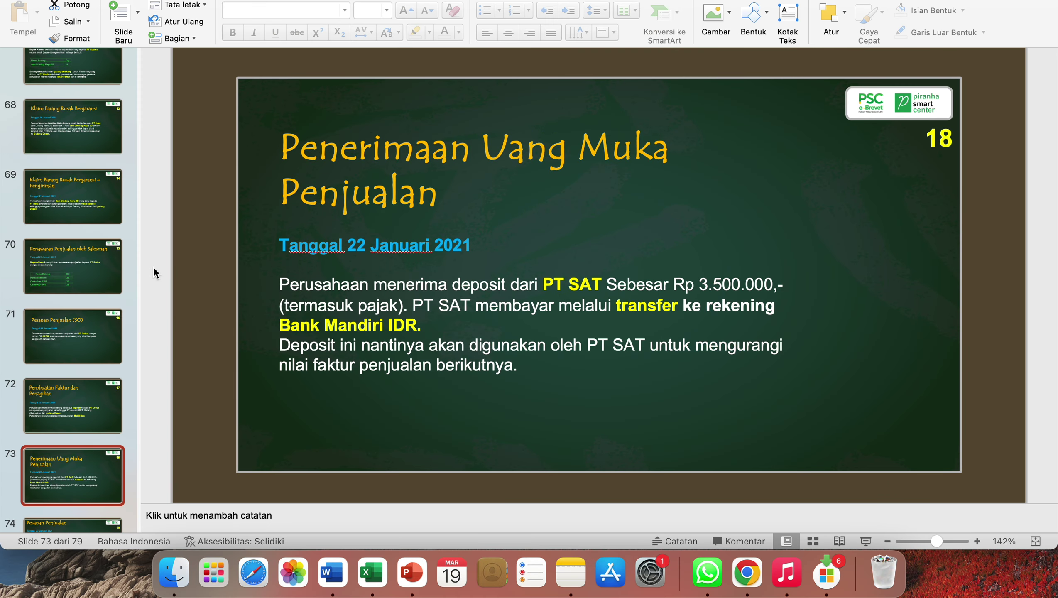